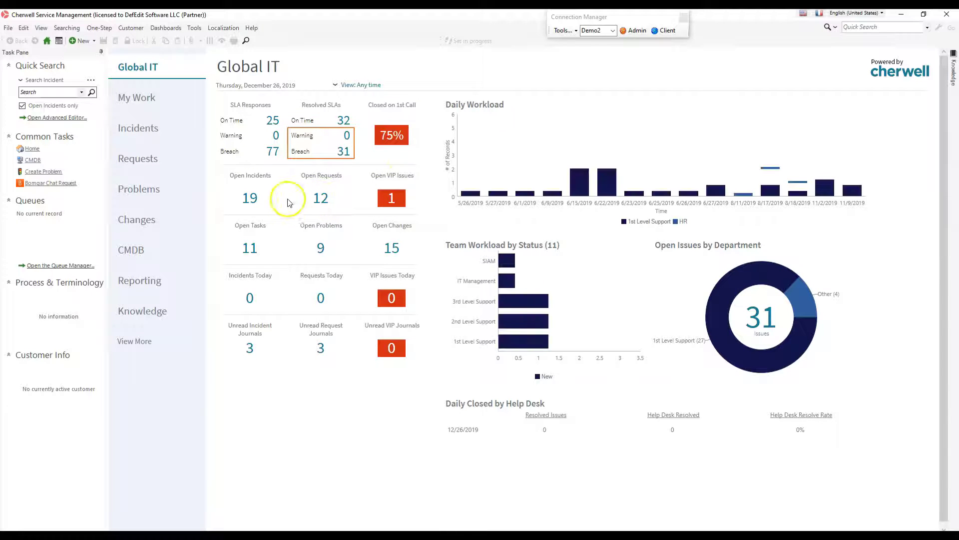
Step: Open the list of open incidents and select incidents 102256, 102235, 102035 through 102026, and 100957
click(251, 196)
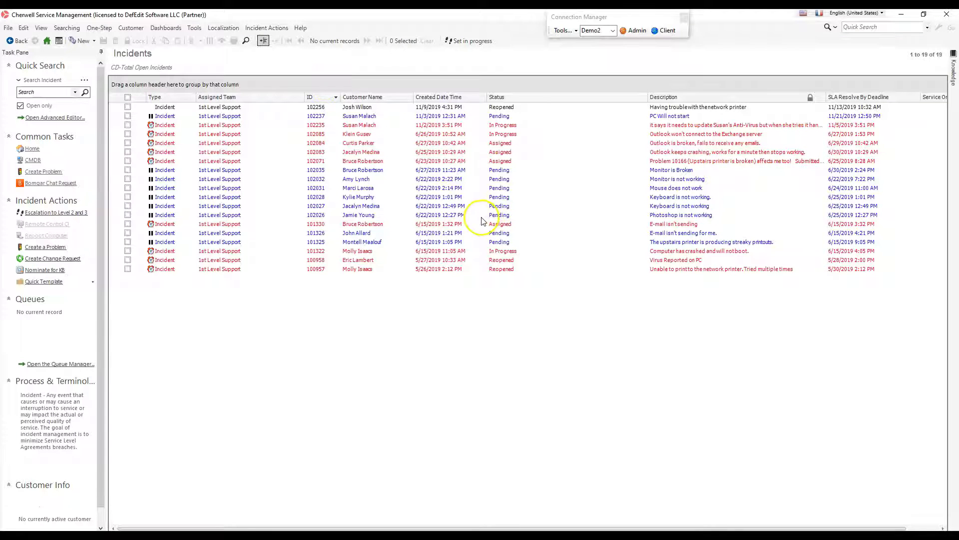
click(481, 217)
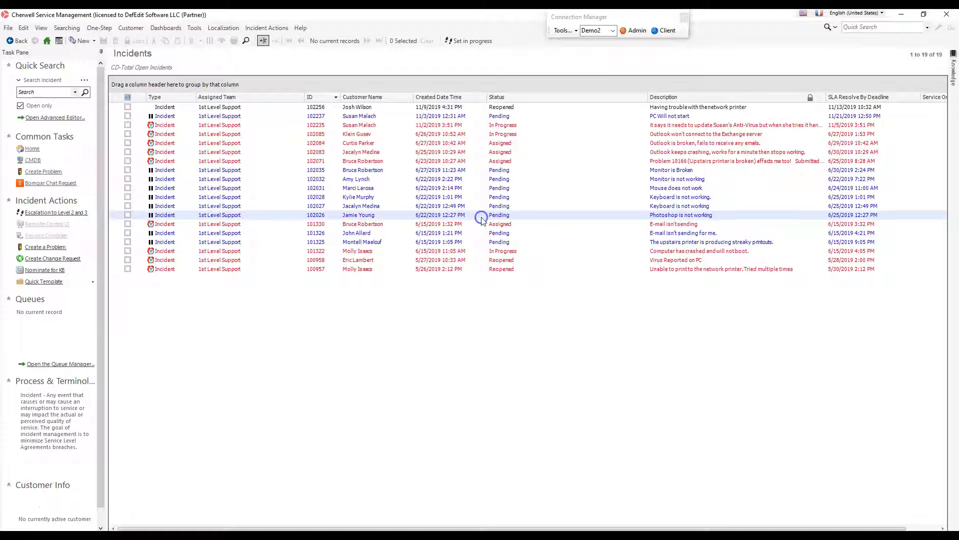
shift+click(476, 172)
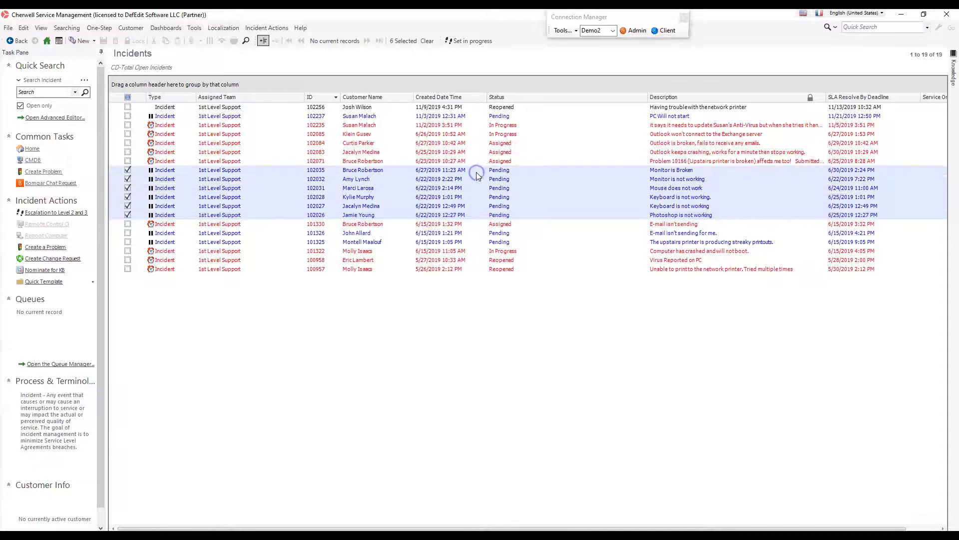
ctrl+click(449, 269)
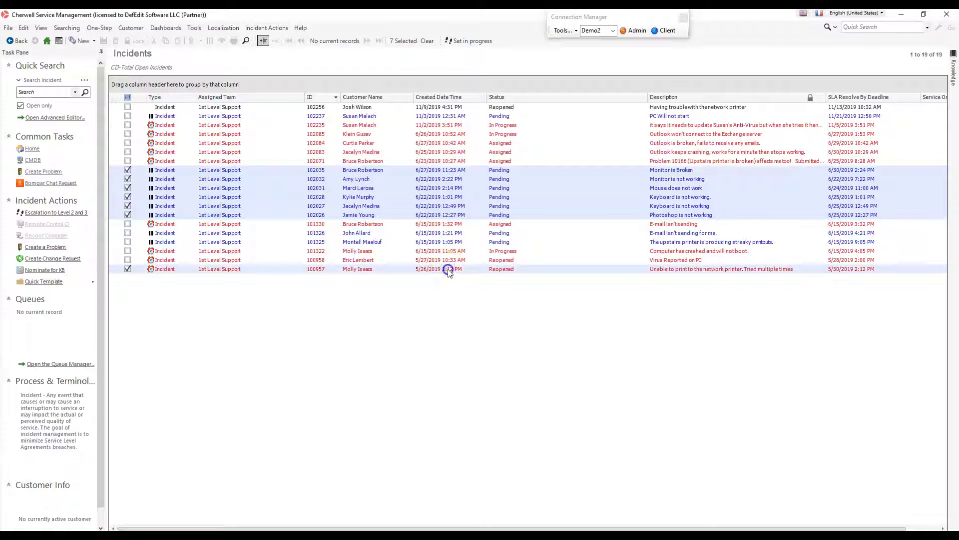
ctrl+click(459, 125)
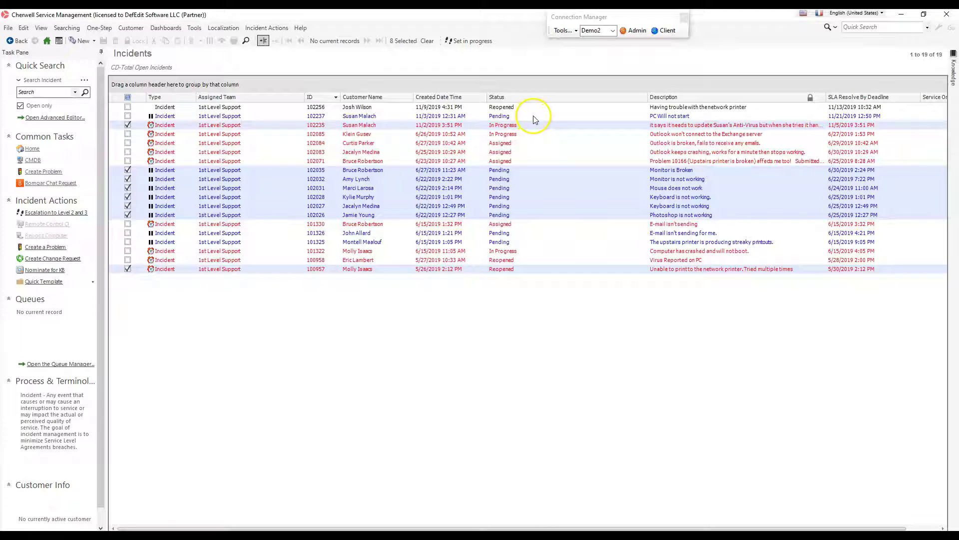
ctrl+click(545, 107)
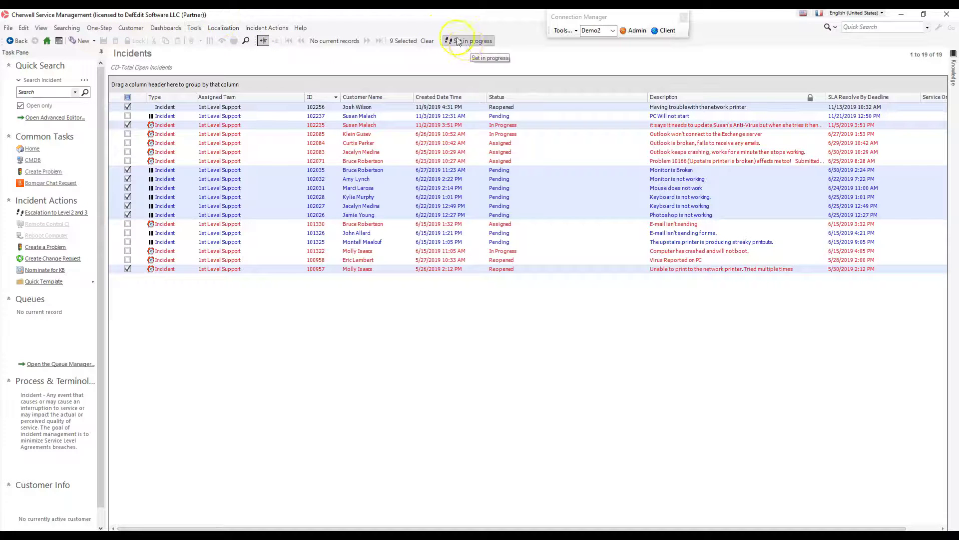
Step: Open the Set in progress One-Step for editing and display its run conditions
click(100, 28)
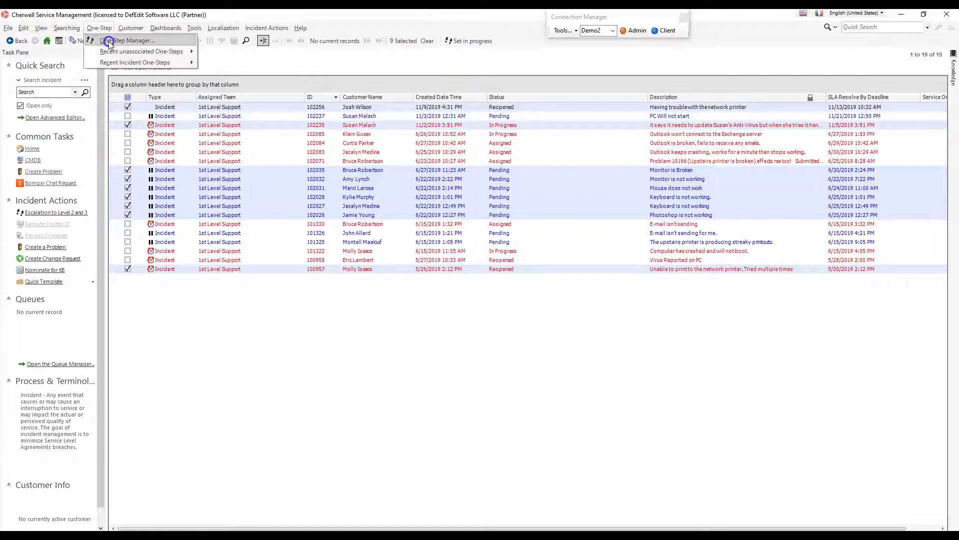
click(109, 42)
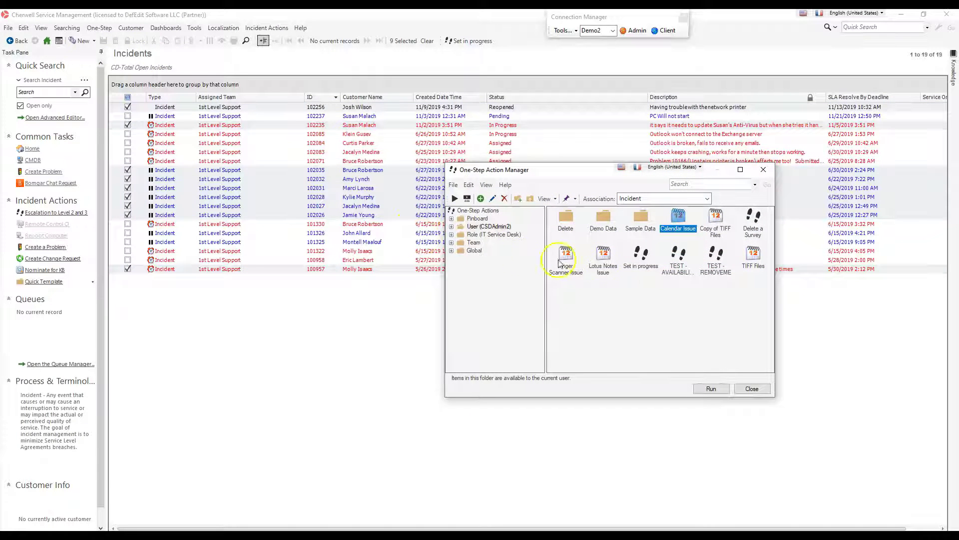
right_click(638, 262)
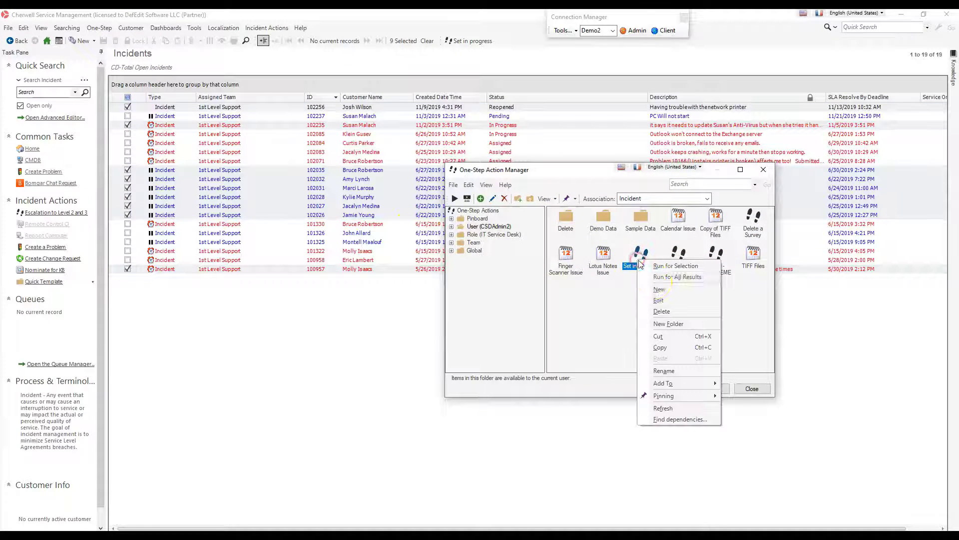
click(664, 300)
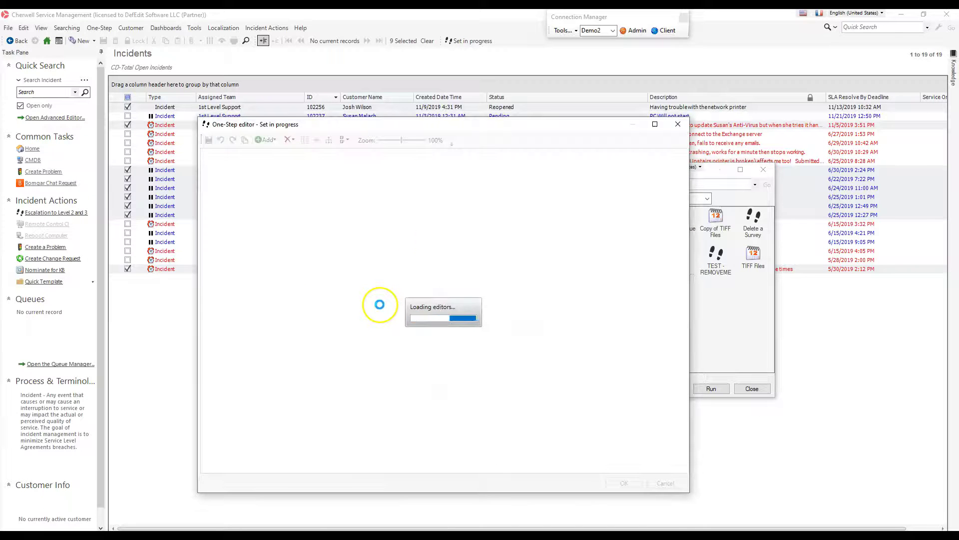
click(367, 334)
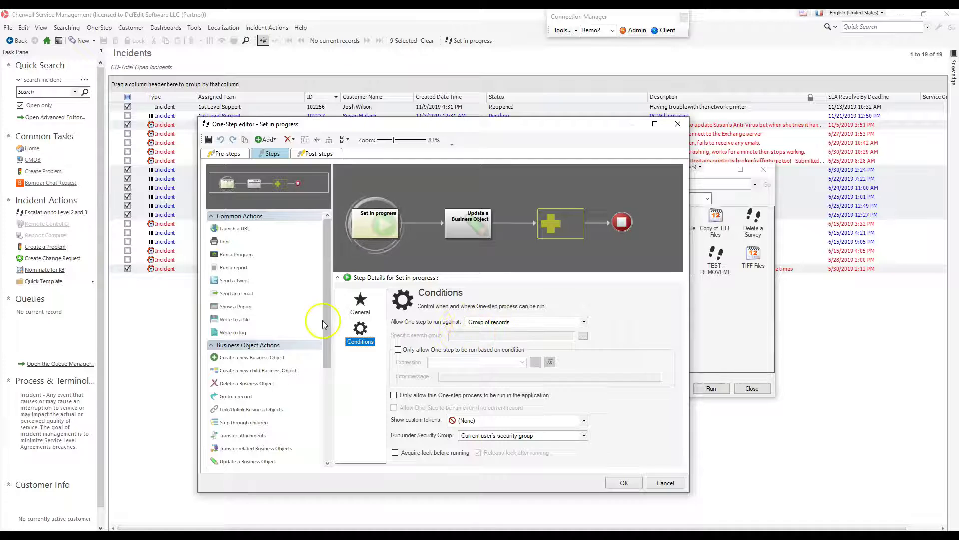
Step: Set the Status field to In Progress in the One-Step's Update a Business Object step, then save and close the One-Step manager
click(464, 229)
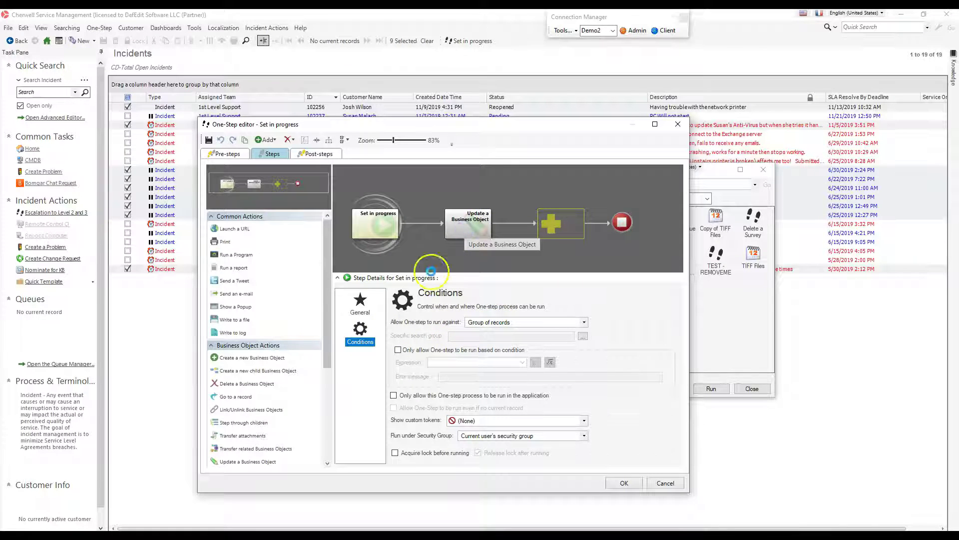
click(362, 339)
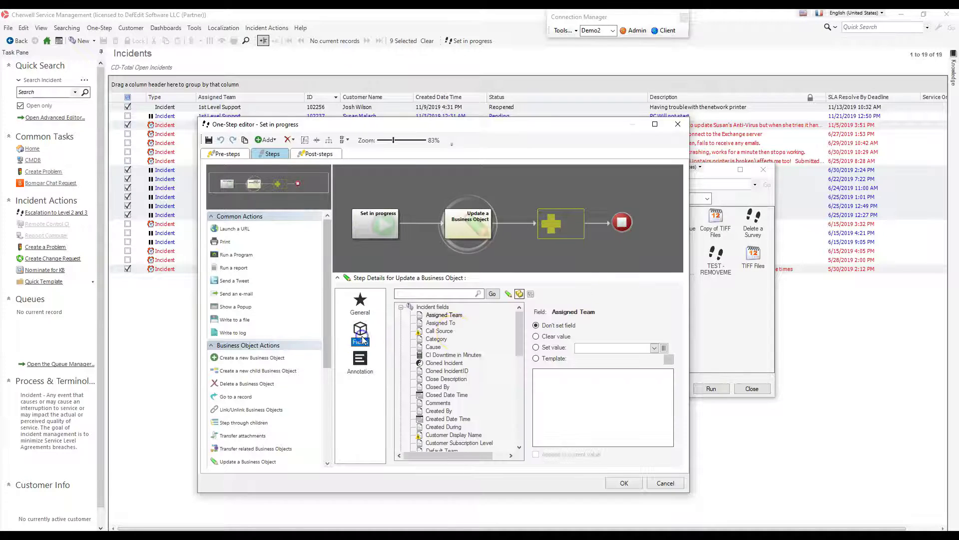
click(508, 293)
double_click(597, 347)
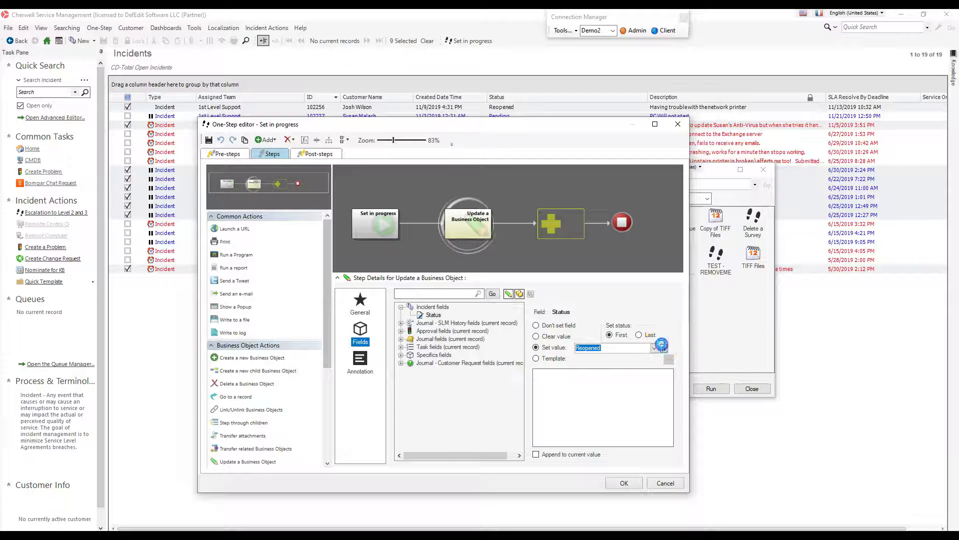
click(664, 348)
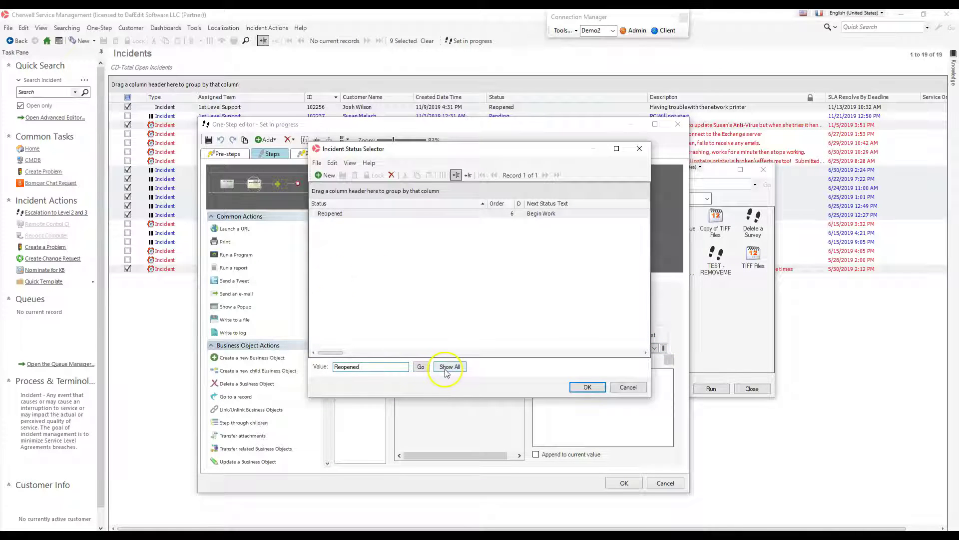
click(449, 367)
double_click(329, 242)
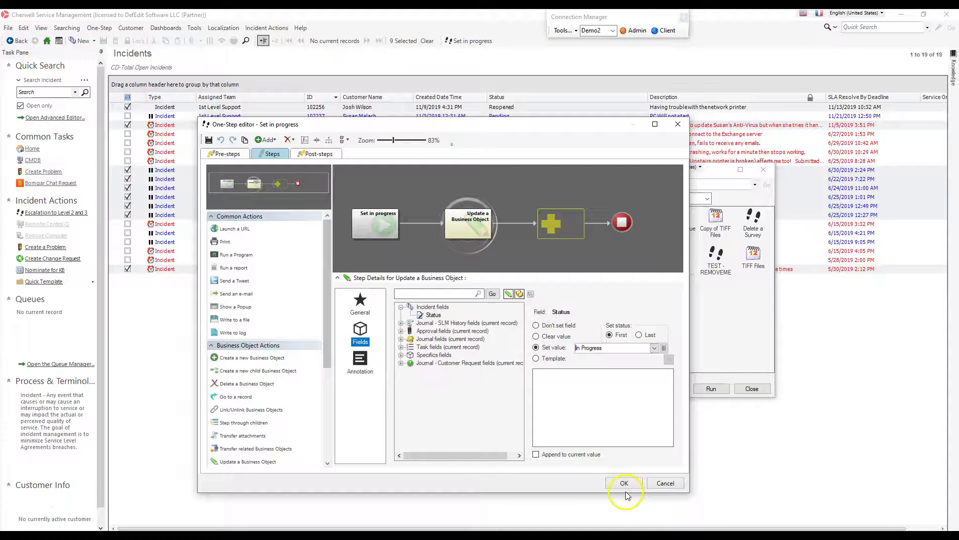
click(623, 482)
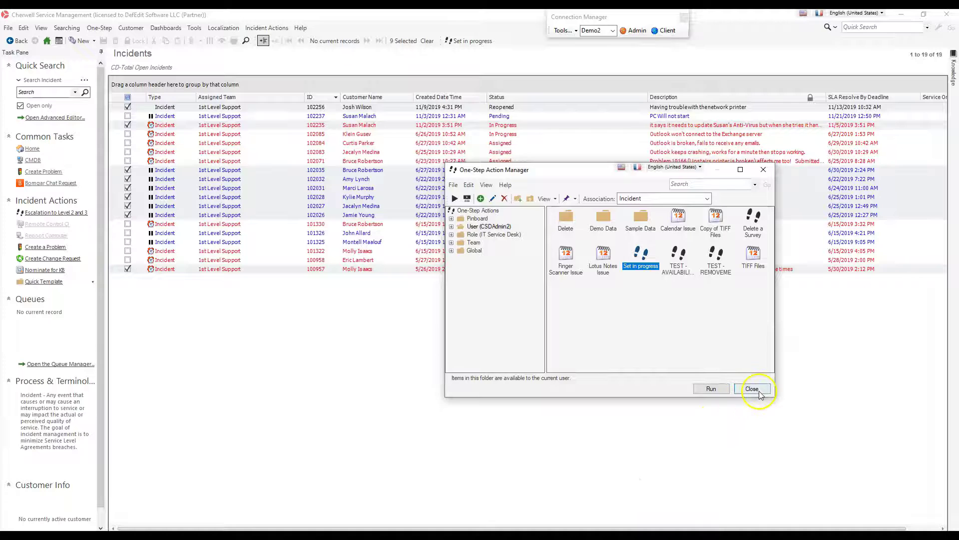
click(751, 389)
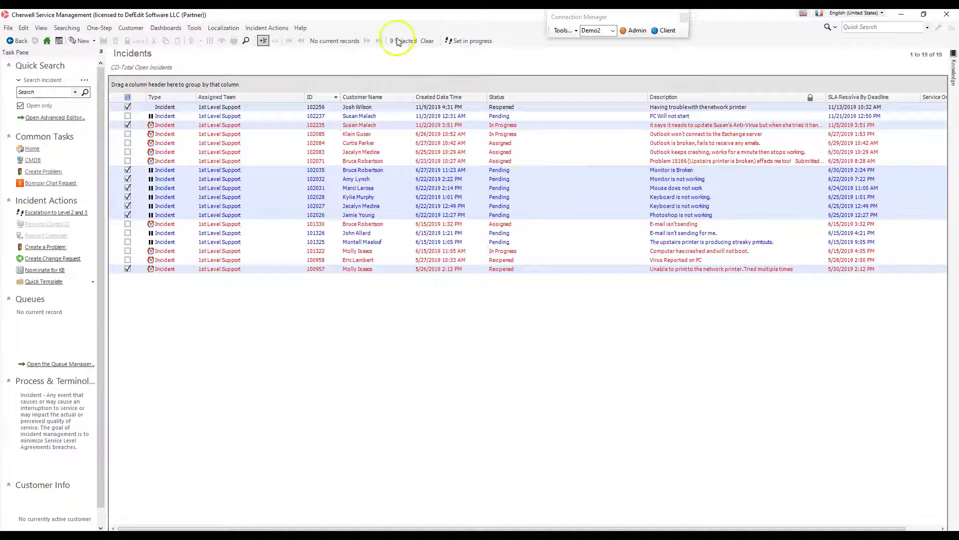
Step: Run the Set in progress One-Step on the selected incidents
click(473, 41)
click(466, 311)
click(509, 162)
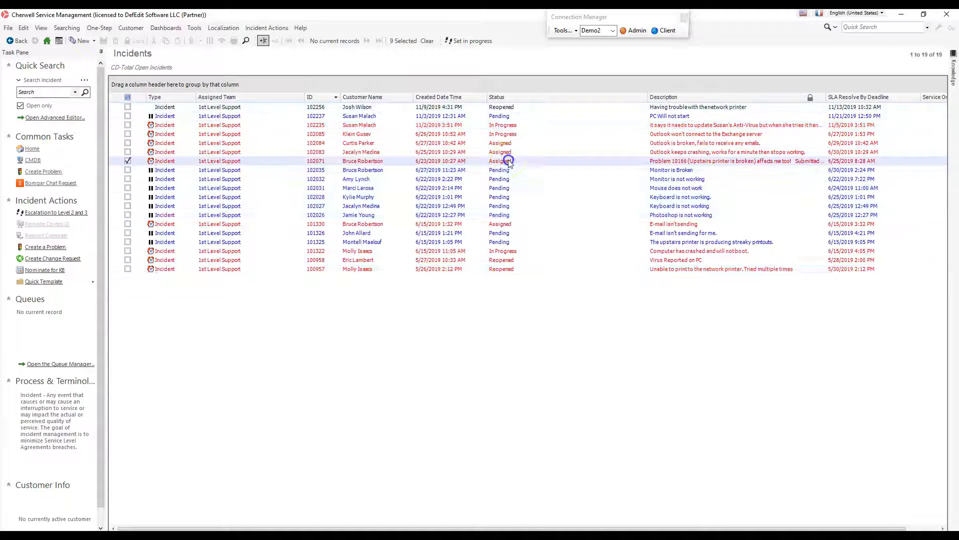
click(507, 180)
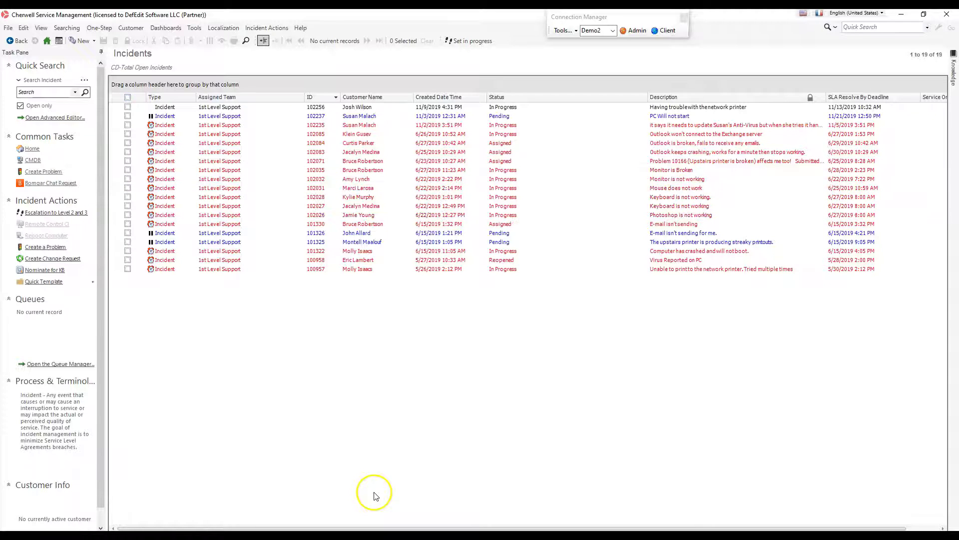
Step: Check the status of incidents 100957, 102026 and 102256 in the list
click(501, 270)
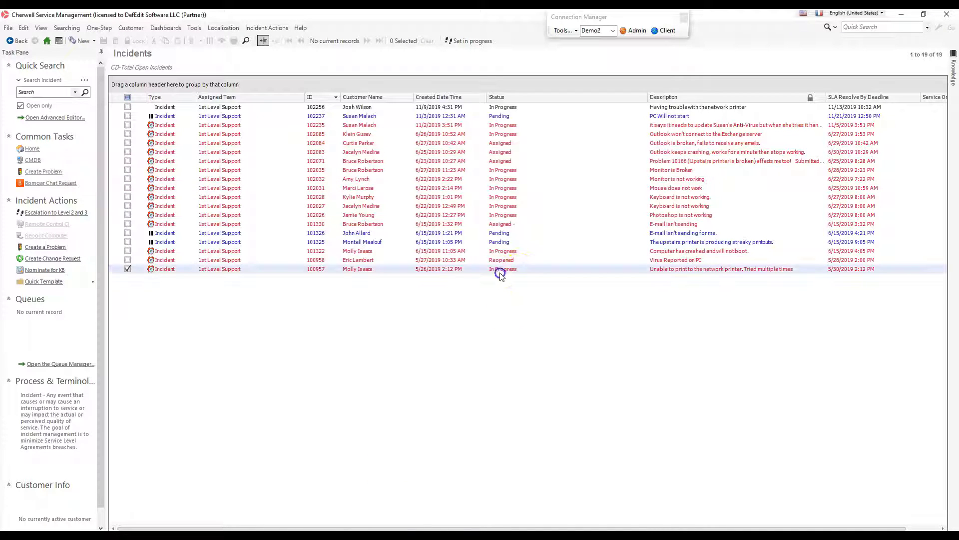
click(511, 215)
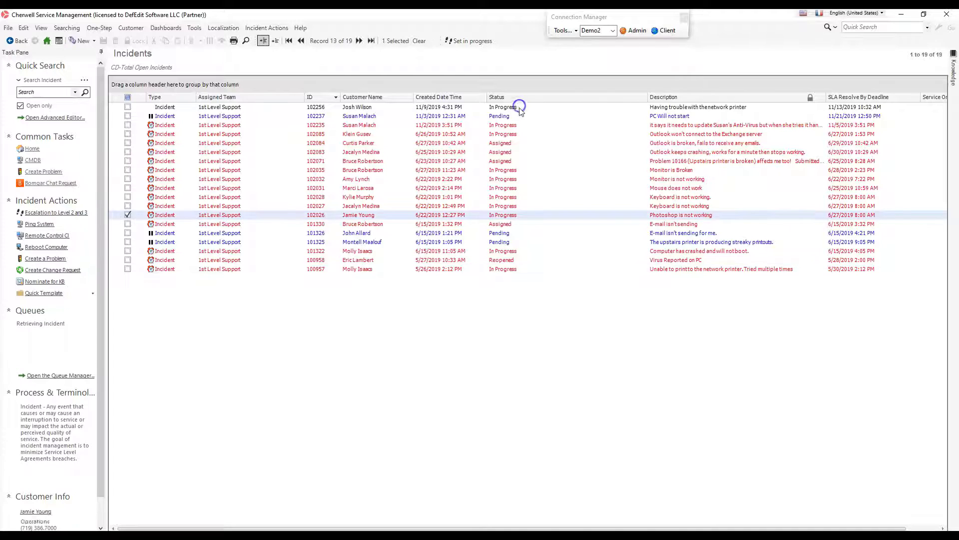
click(519, 108)
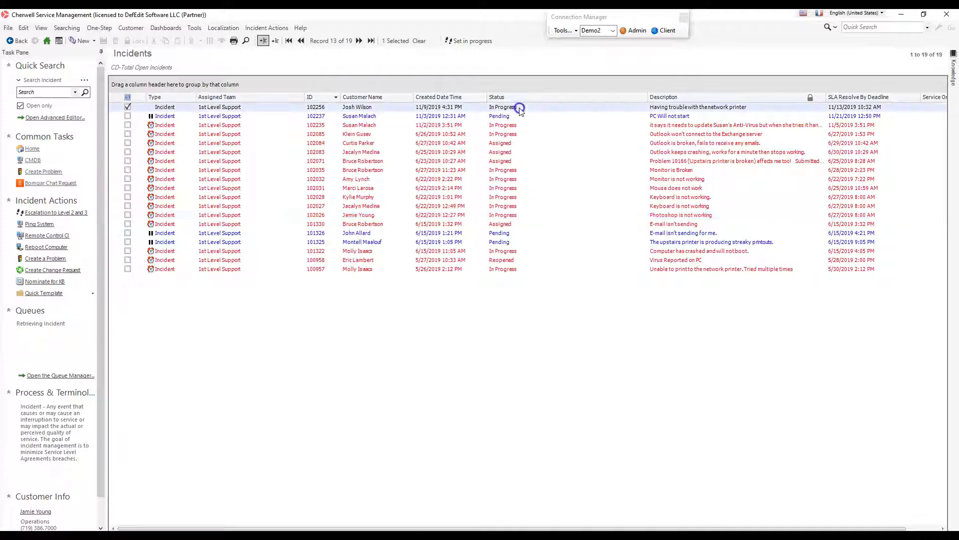
Step: Select incidents 102084 and 102083 together with the range from 102026 through 100957
click(502, 145)
ctrl+click(500, 152)
ctrl+click(507, 216)
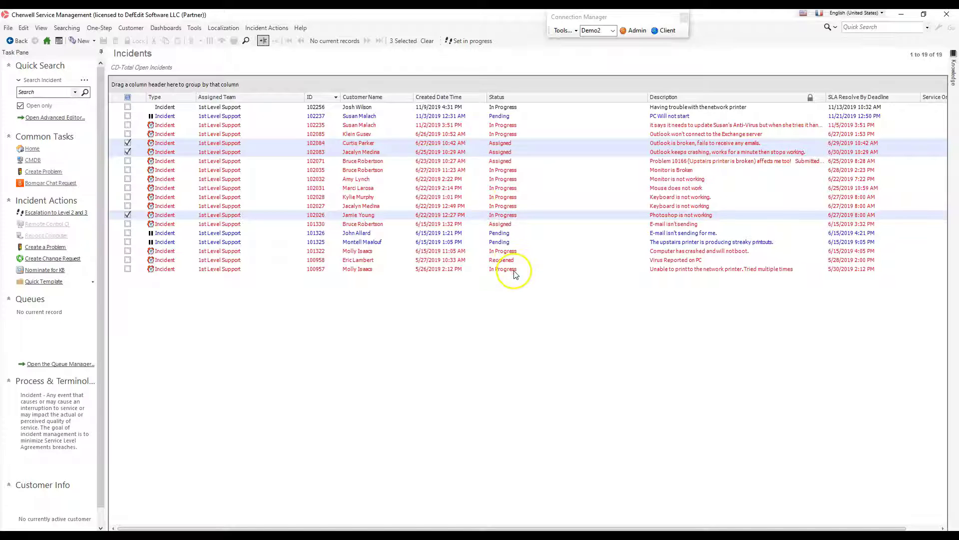
ctrl+shift+click(514, 270)
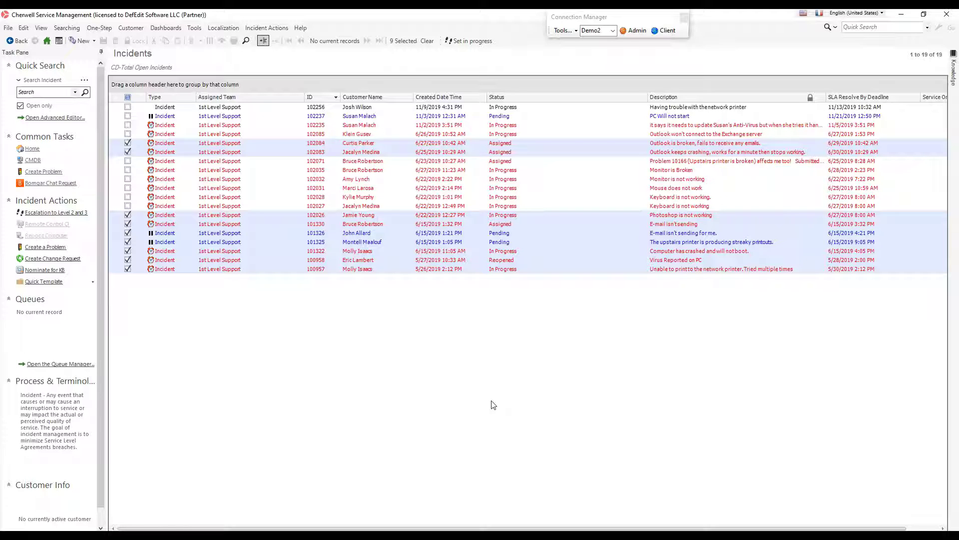
Step: Try selecting several One-Steps together in the One-Step manager, including TEST - REMOVEME, Set in progress and Finger Scanner Issue, and close the manager
click(99, 28)
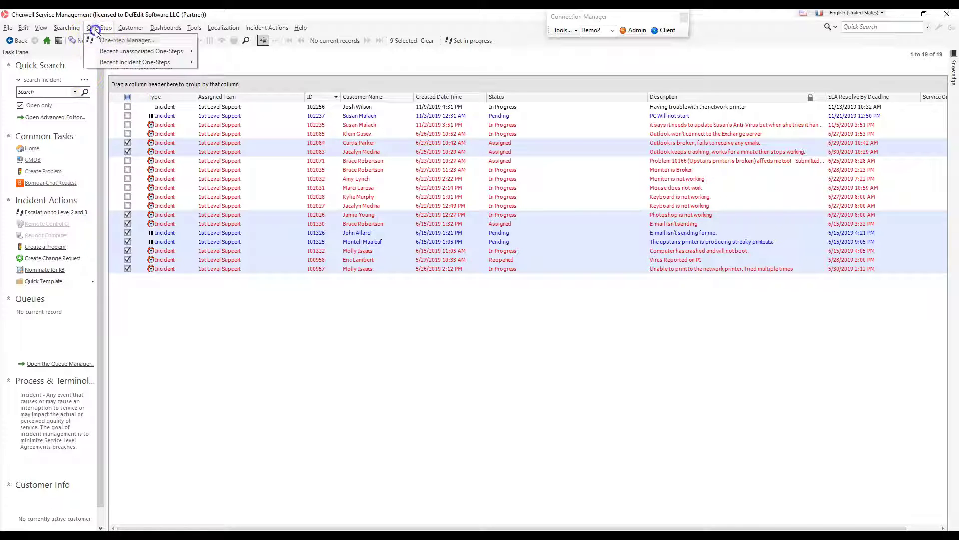
click(102, 41)
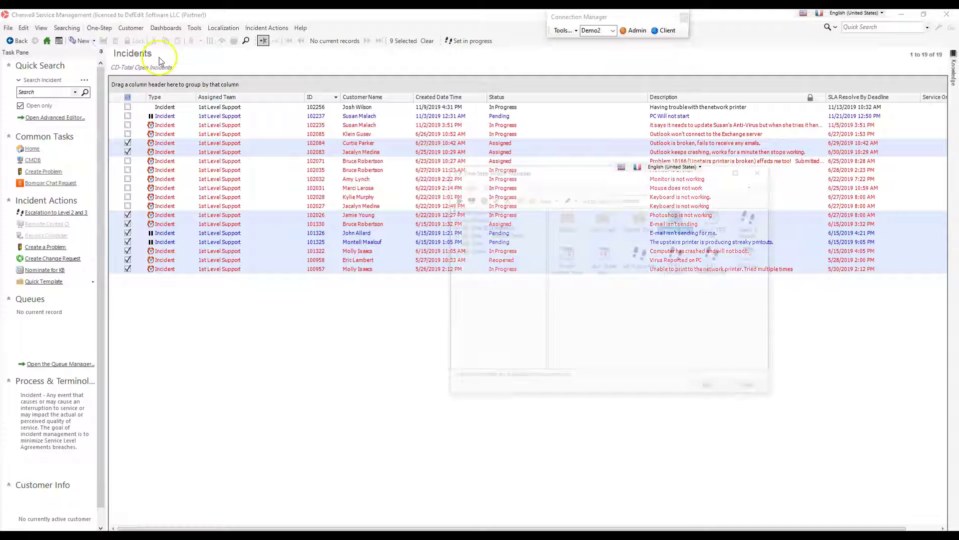
drag(685, 323, 556, 253)
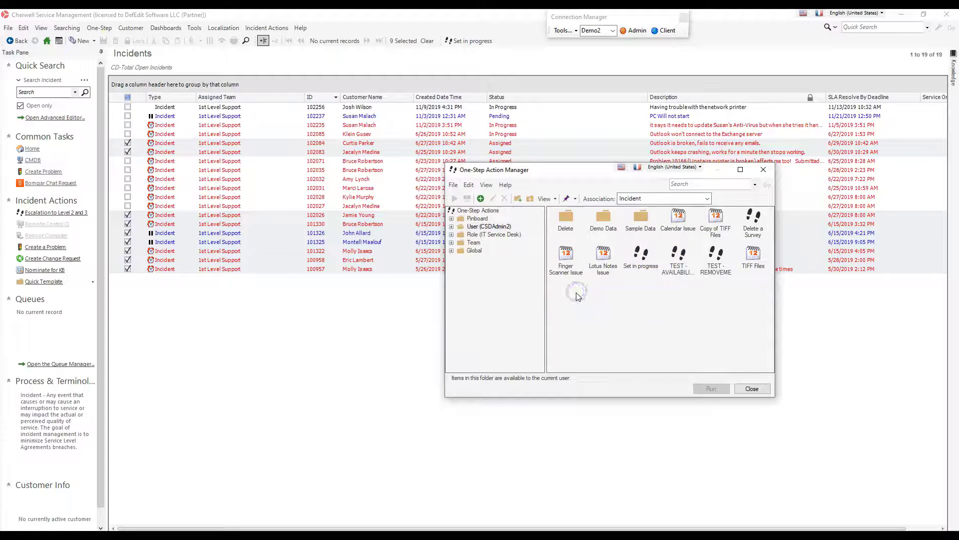
click(566, 255)
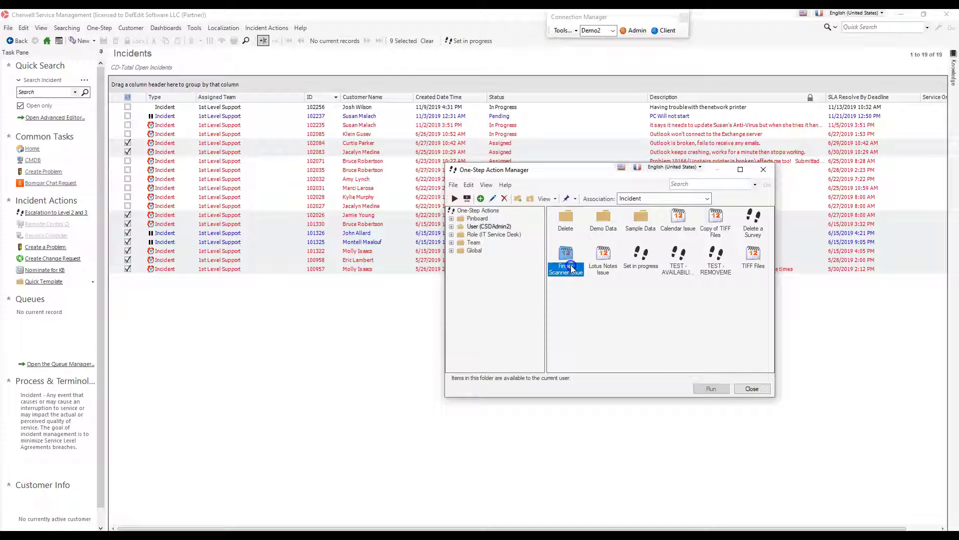
ctrl+click(682, 267)
click(709, 304)
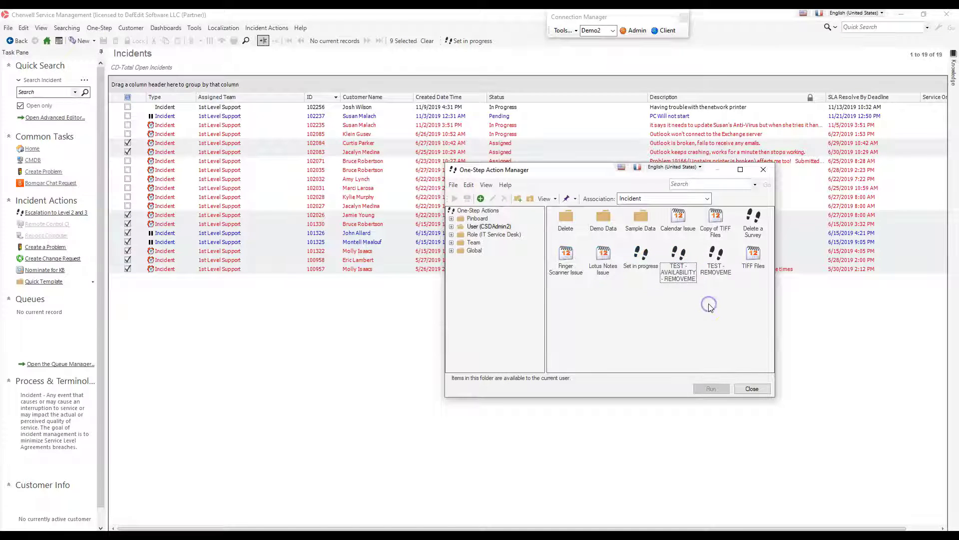
click(715, 256)
ctrl+click(641, 255)
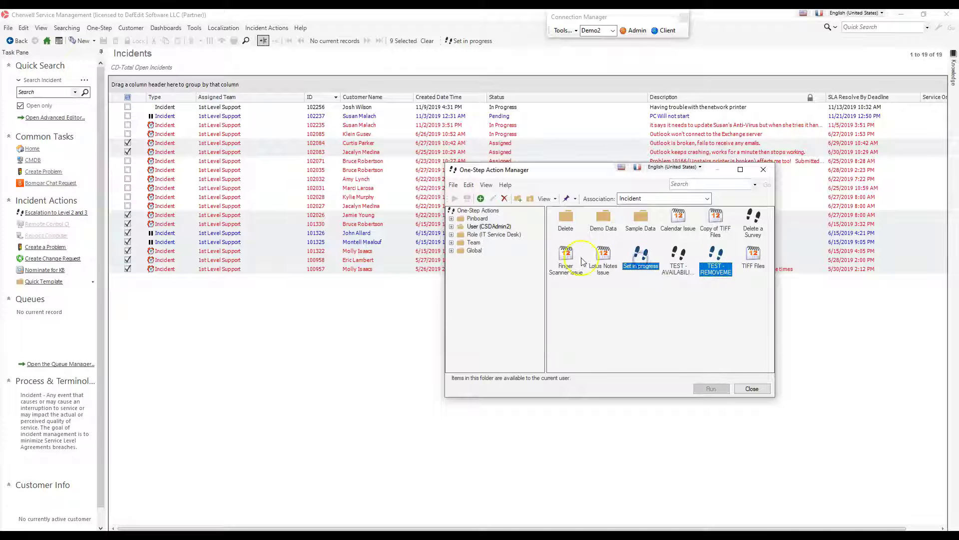
ctrl+click(566, 255)
click(753, 389)
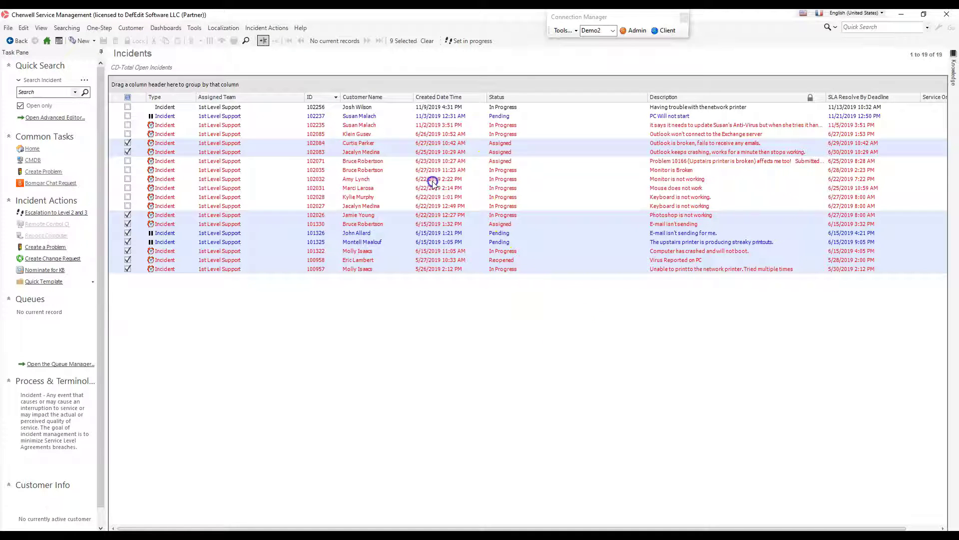
Step: Open incident 102035 and examine its journal history entries
click(535, 170)
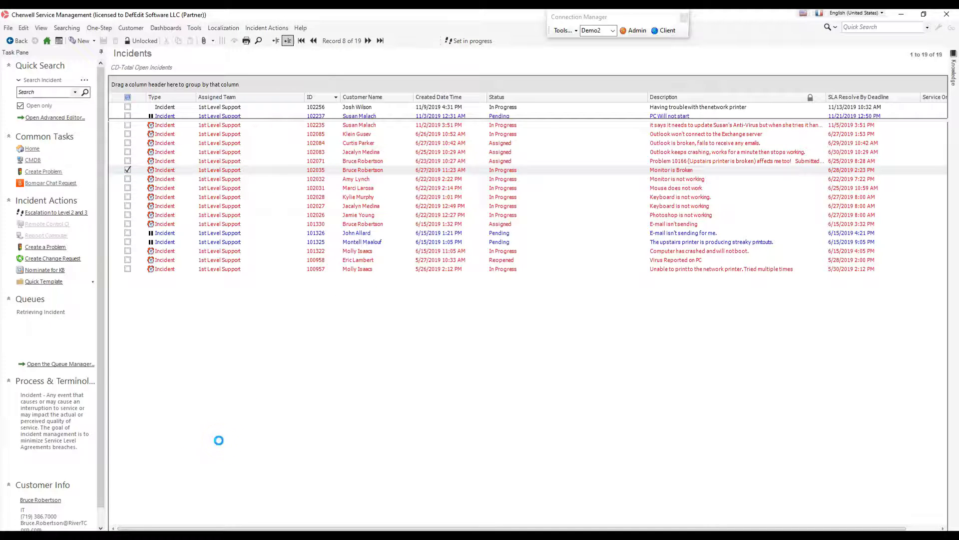
click(171, 129)
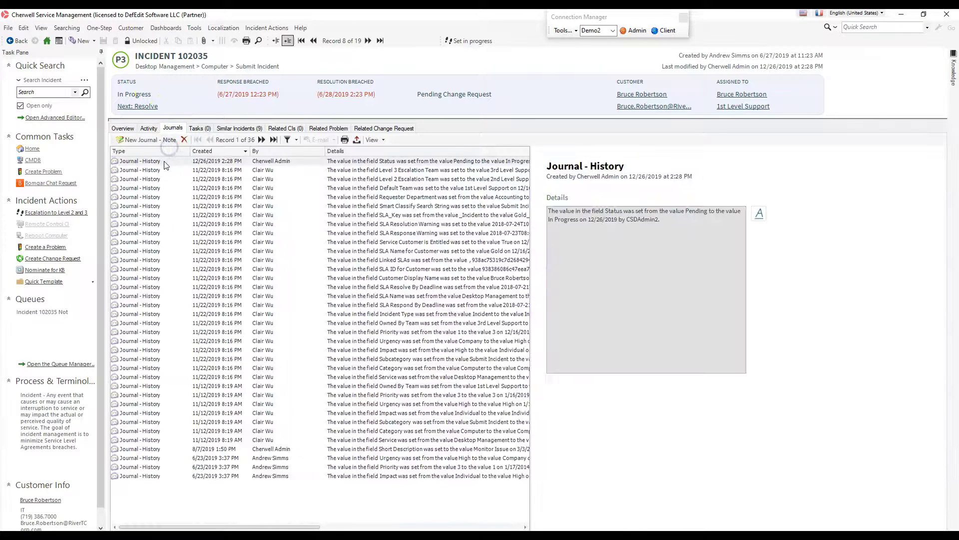
click(167, 179)
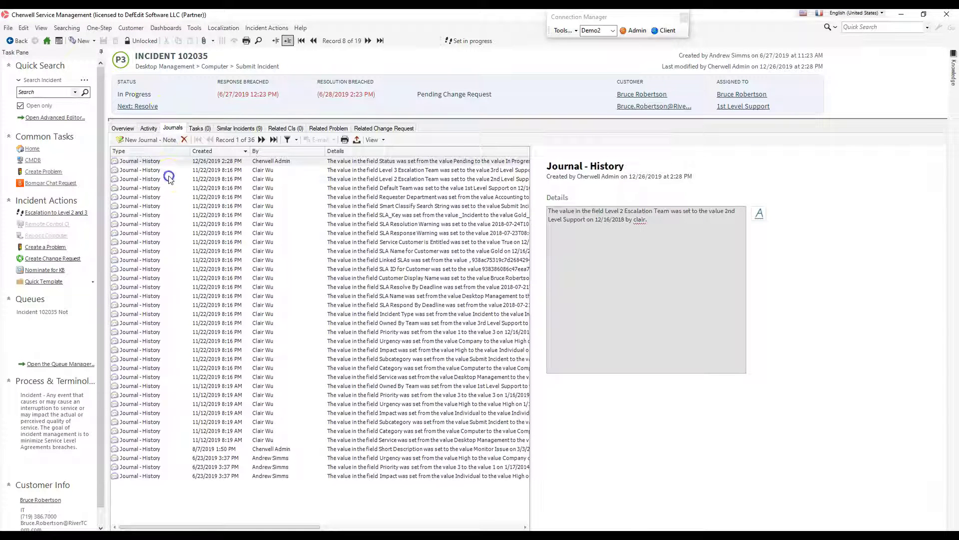
Step: Review the Smart Classify Search String and 11/12/2019 Owned By Team journal entries of incident 102035, and return to the incident list
click(174, 206)
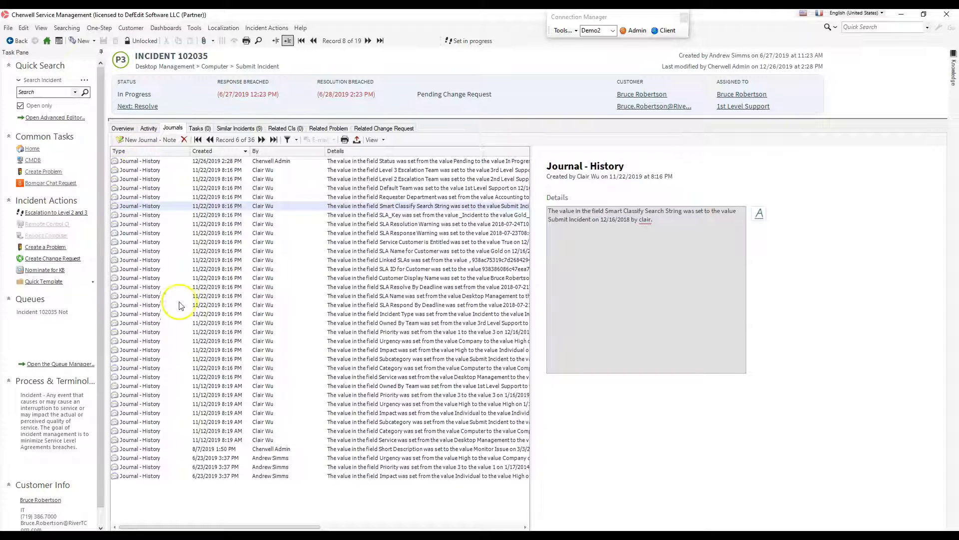
click(189, 386)
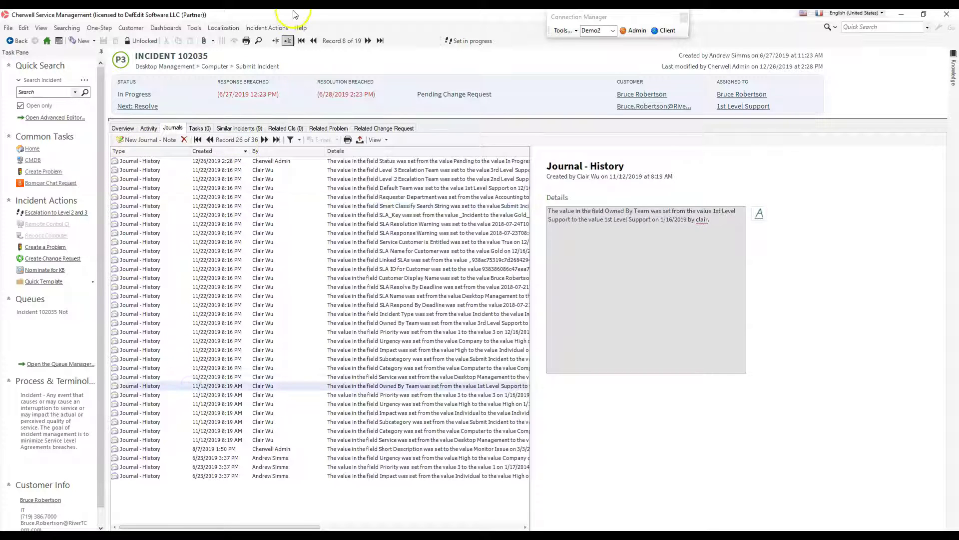
click(275, 40)
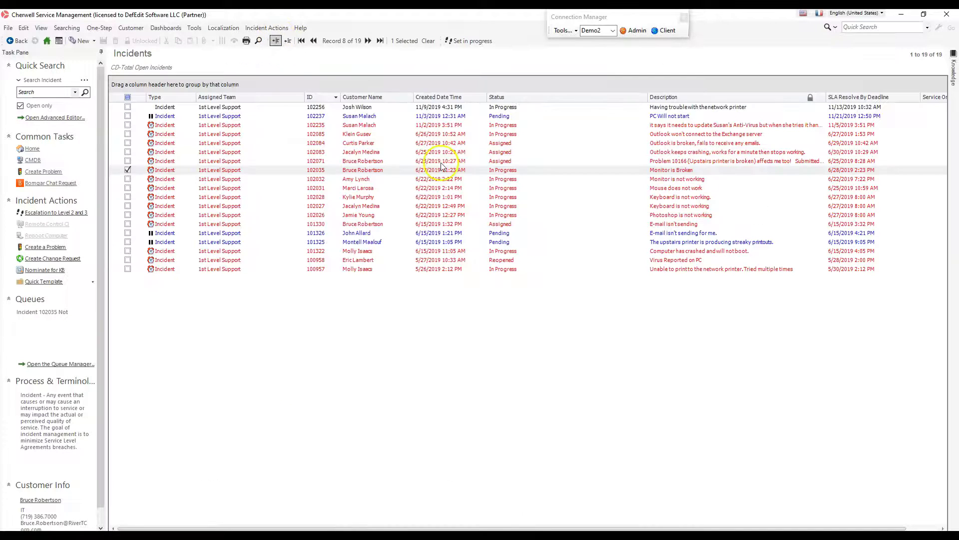
Step: Add the non-adjacent incidents 102031, 101326, 100958, 102085 and 102084 to the selection alongside incident 102035
click(481, 41)
ctrl+click(498, 189)
ctrl+click(501, 233)
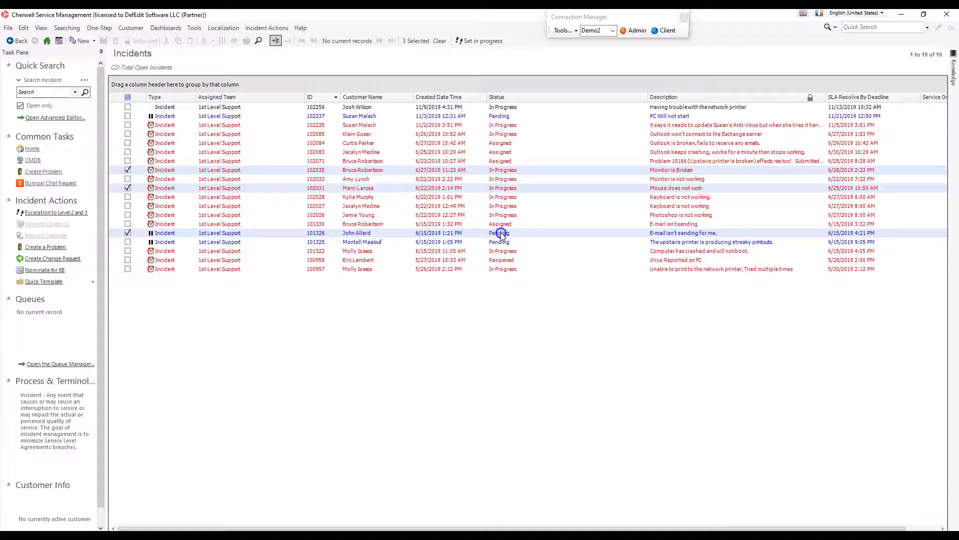
ctrl+click(501, 260)
ctrl+click(514, 134)
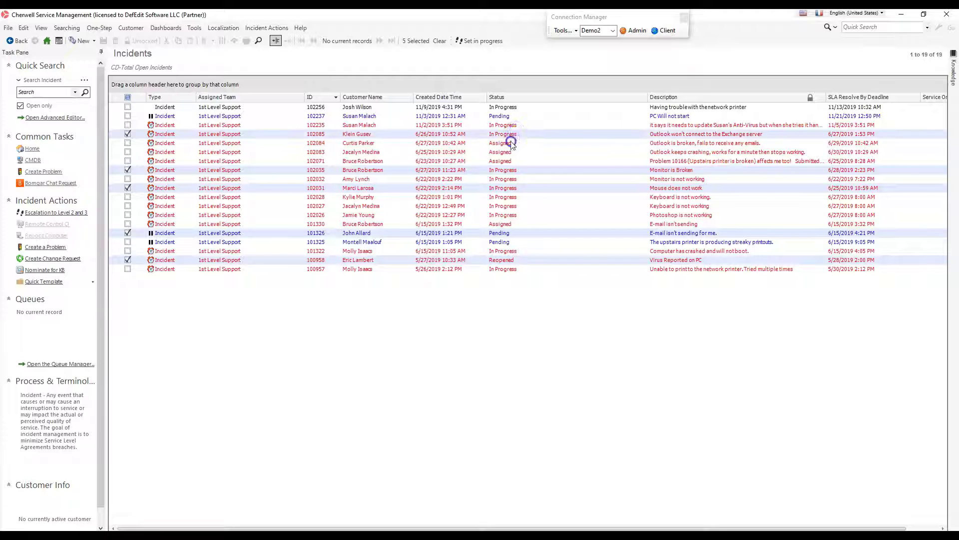
ctrl+click(511, 143)
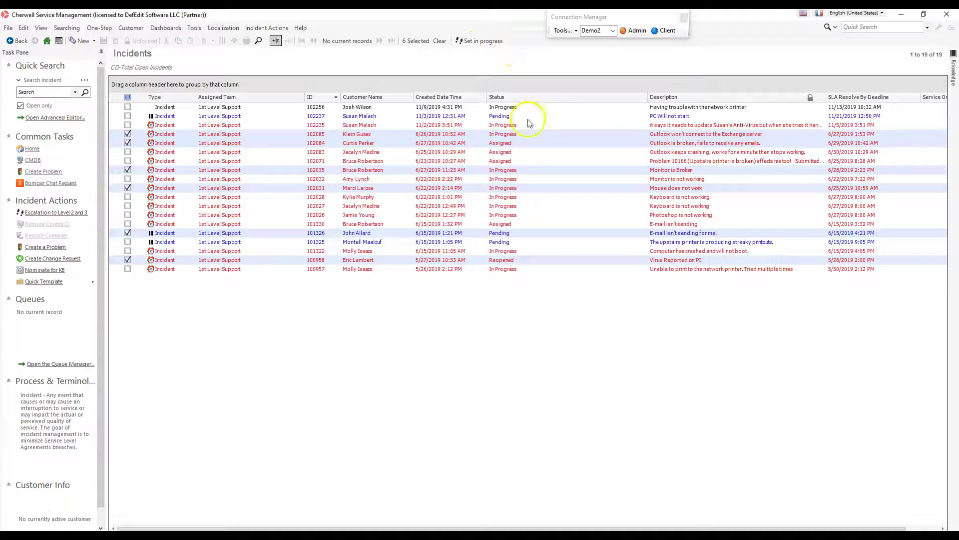